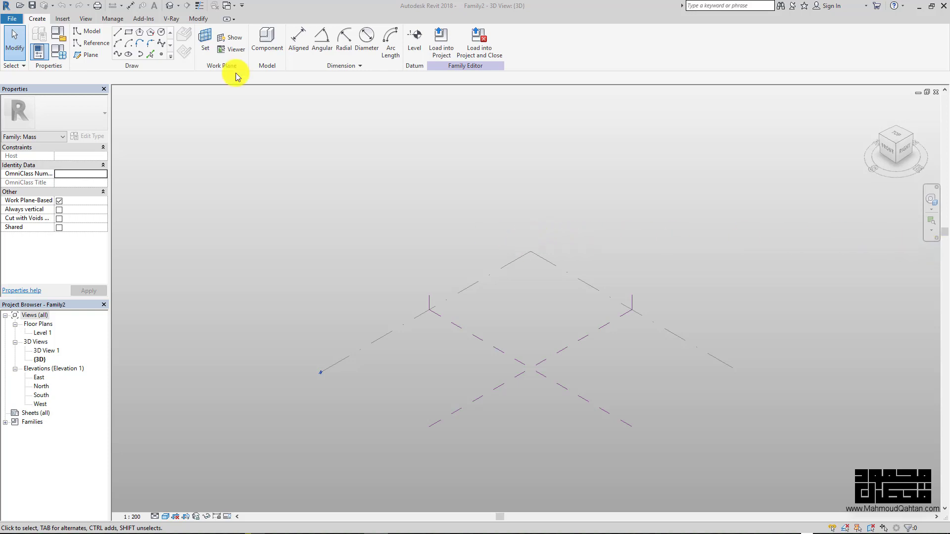
- Set the Center (Front/Back) reference plane as the work plane and show it
click(207, 45)
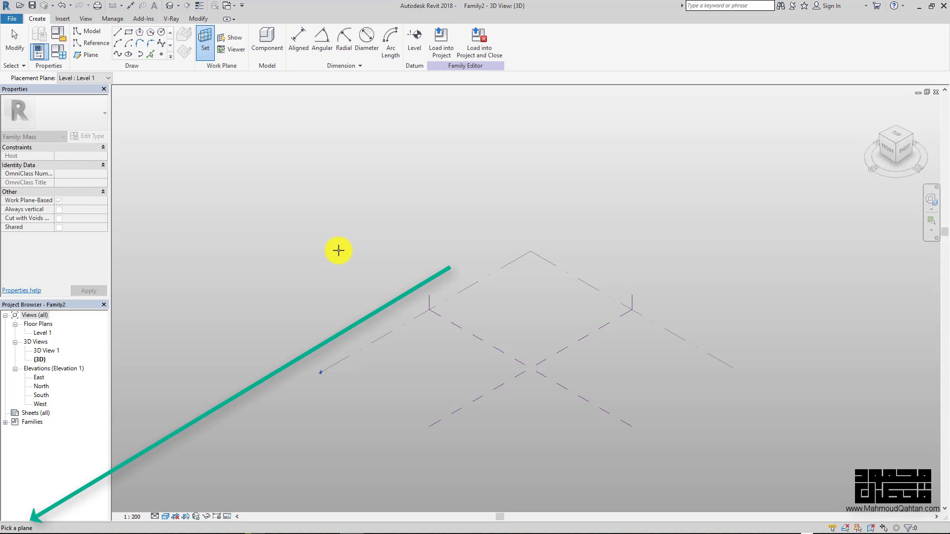
click(498, 349)
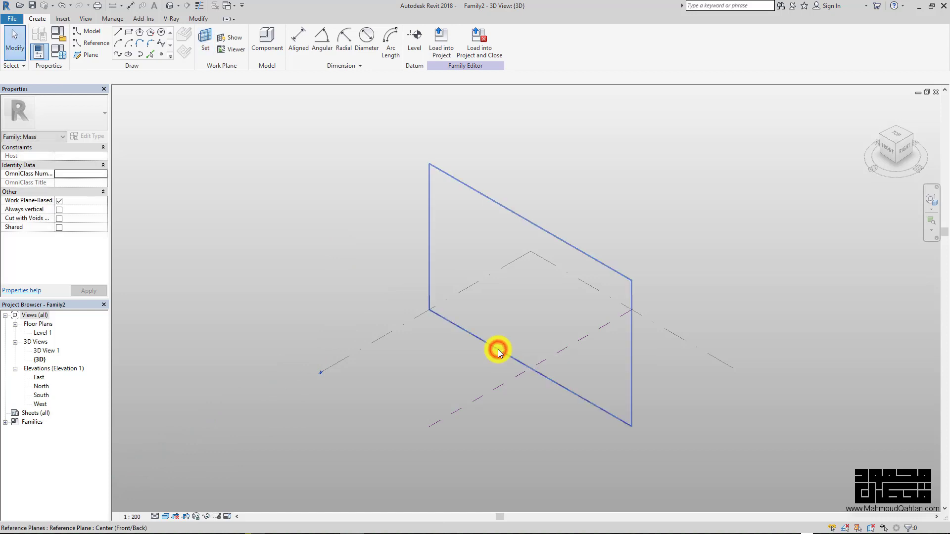
click(232, 37)
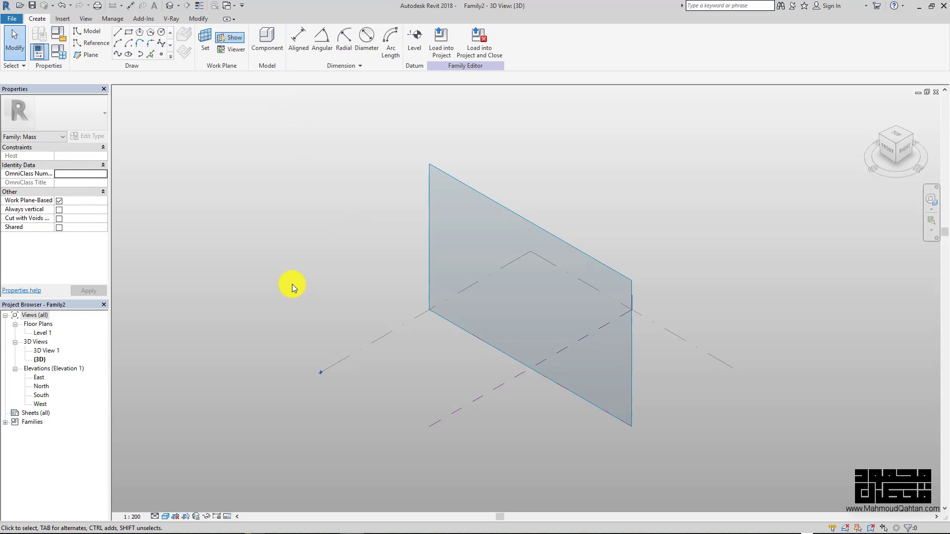
- Display the work plane in the viewer, set flat to the Front view
click(238, 50)
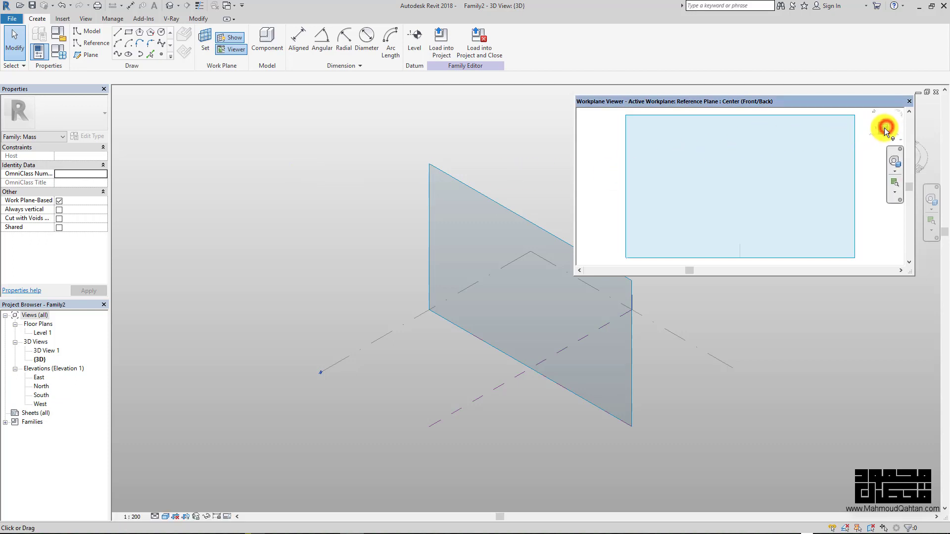
mouse_move(884, 128)
mouse_down()
mouse_move(858, 137)
mouse_move(876, 126)
mouse_move(870, 136)
mouse_up()
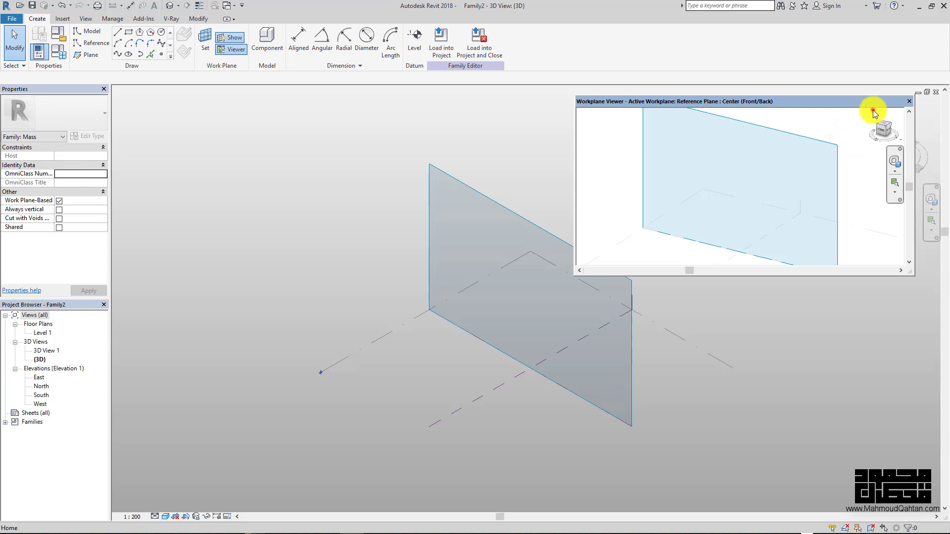
click(872, 111)
click(476, 195)
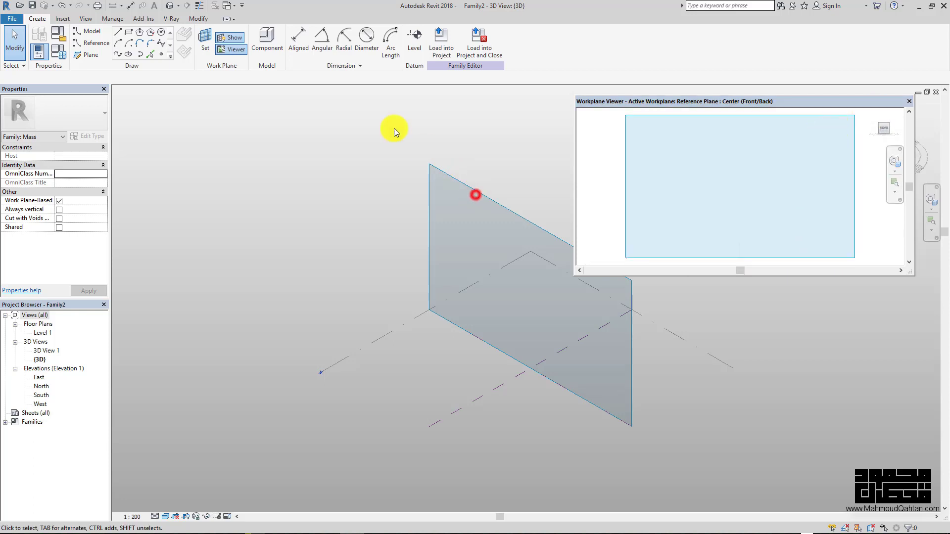
click(194, 19)
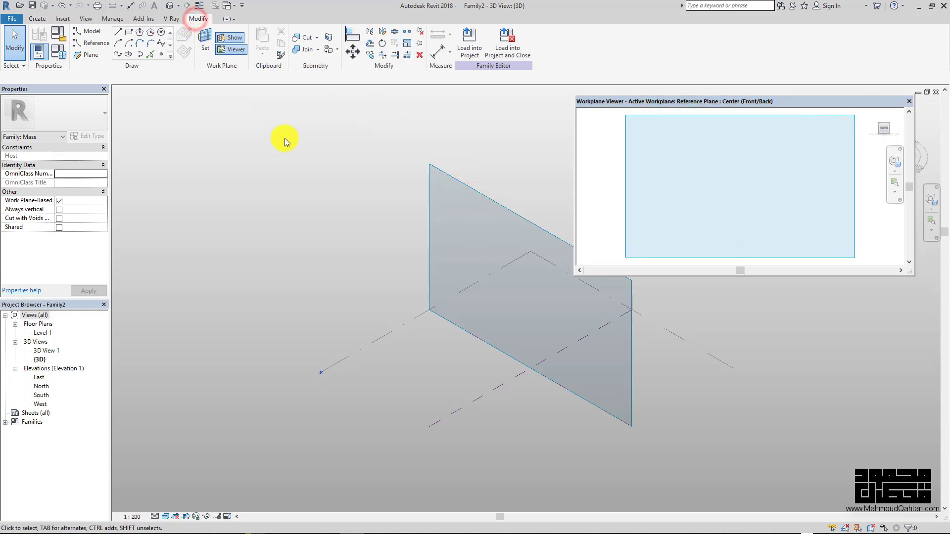
- Sketch a six-sided model-line outline with a 45° lower-left chamfer in the viewer
click(94, 37)
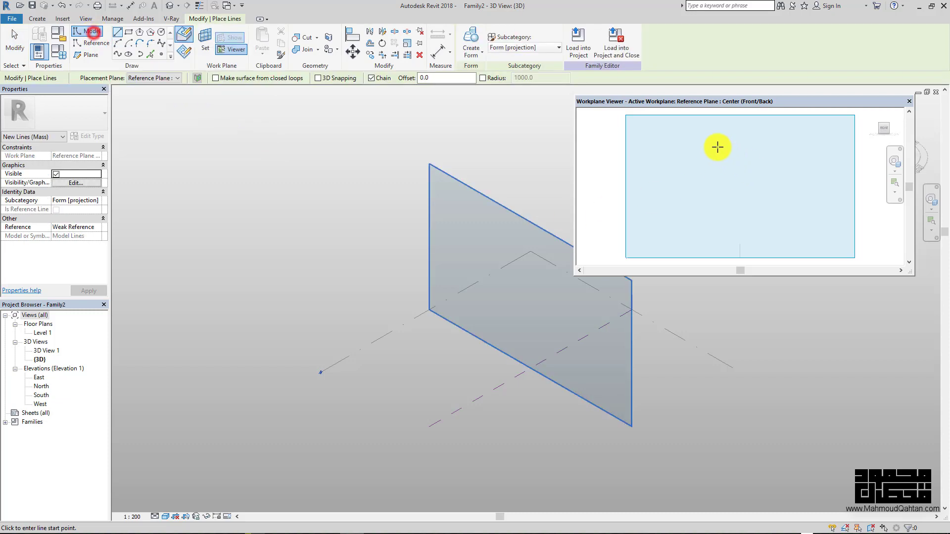
click(649, 135)
click(668, 133)
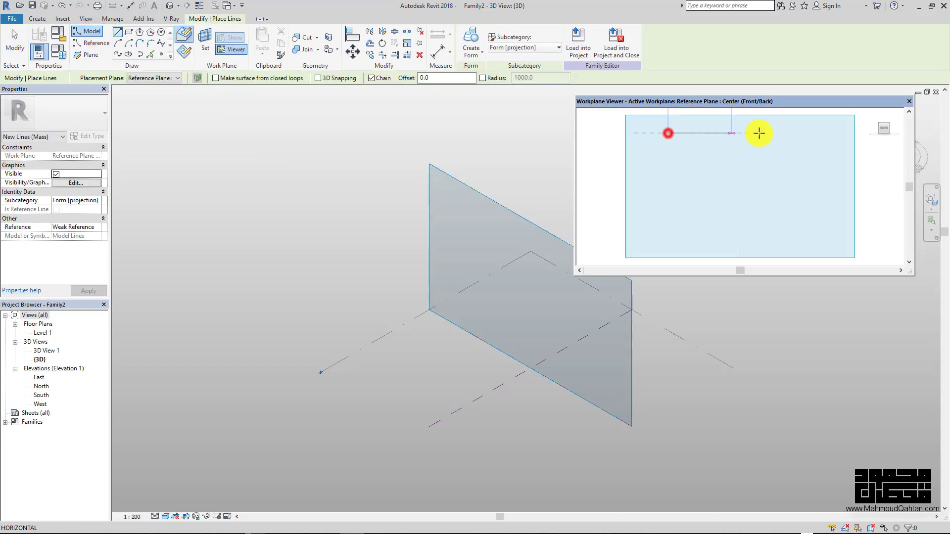
click(814, 132)
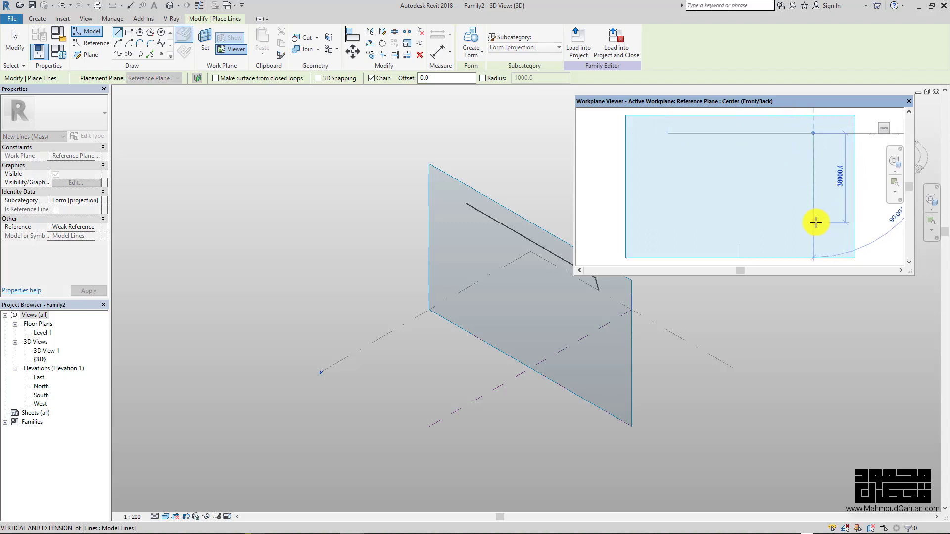
click(815, 223)
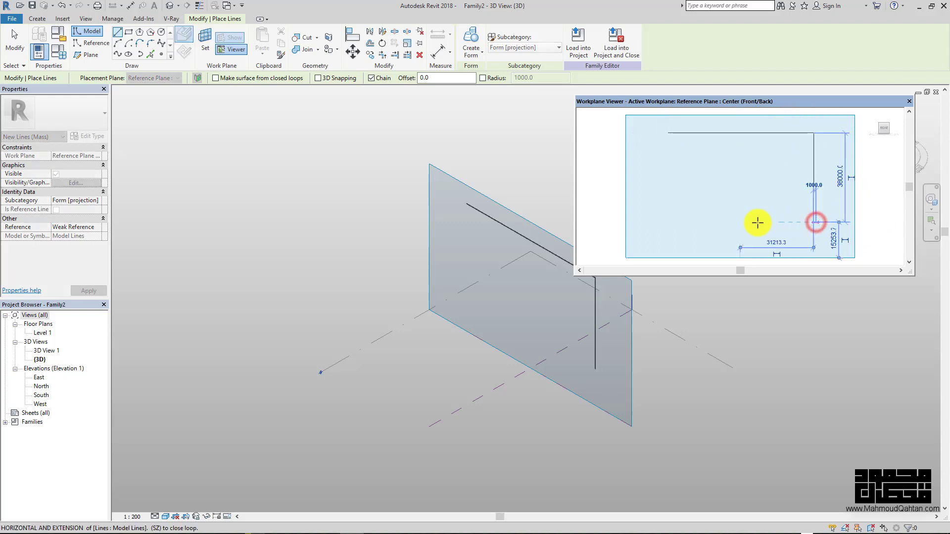
click(689, 222)
click(682, 222)
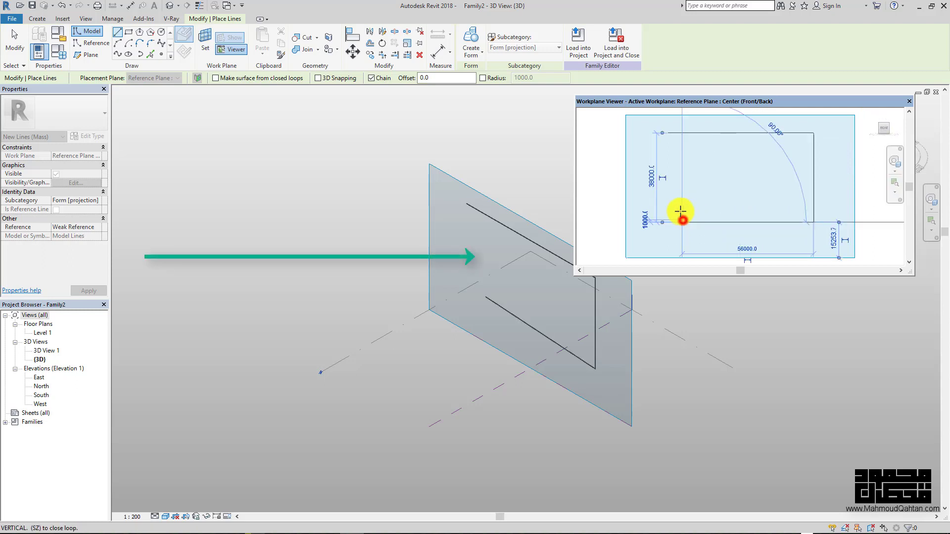
click(642, 181)
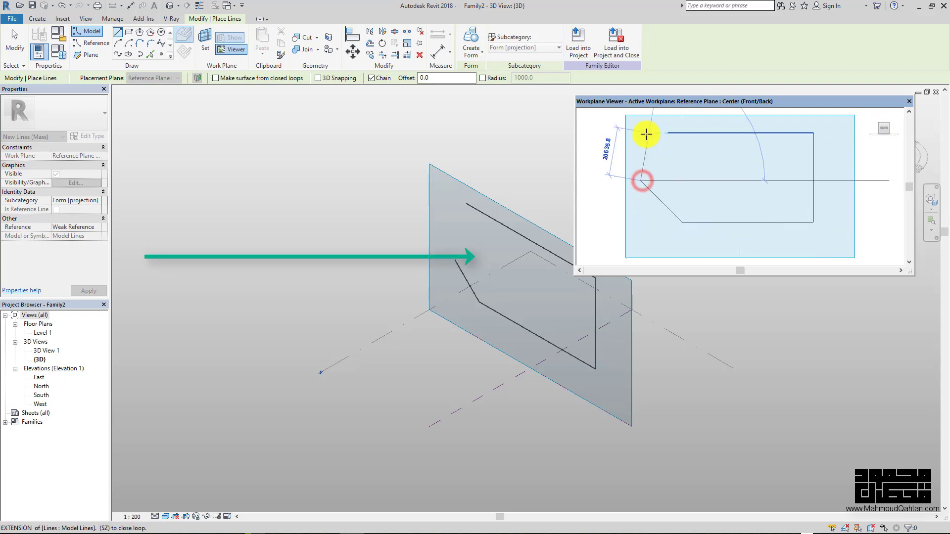
click(643, 135)
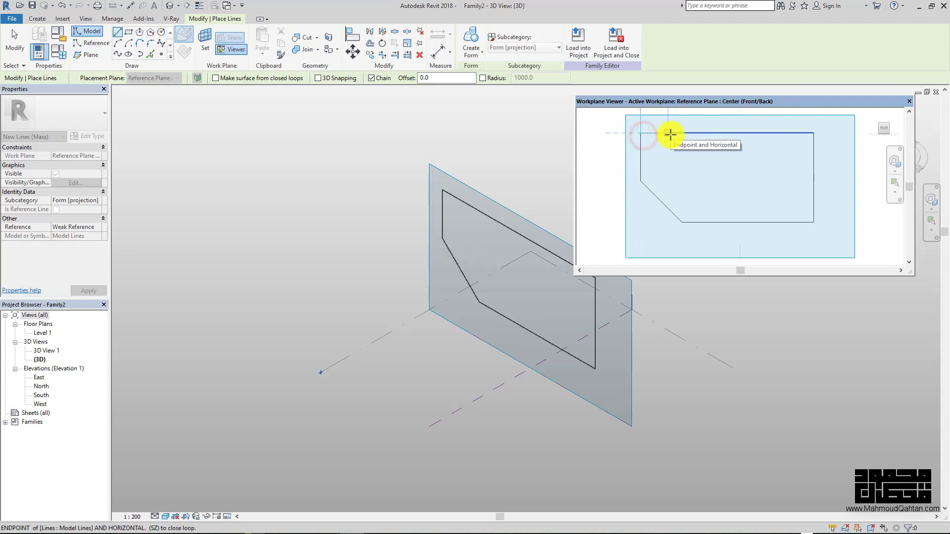
click(670, 134)
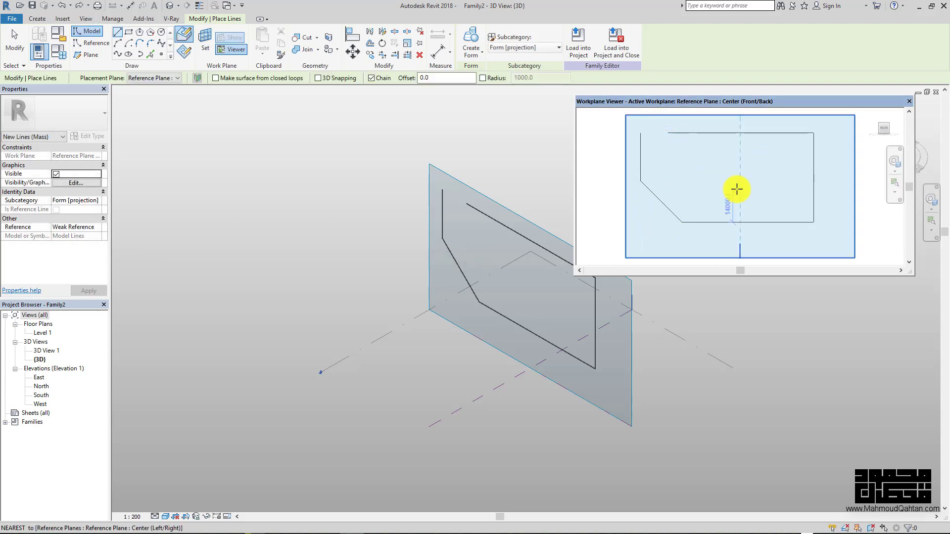
- Undo the left edge, redraw it from the chamfer's top to the top edge, and finish
key(ctrl+z)
key(l)
key(i)
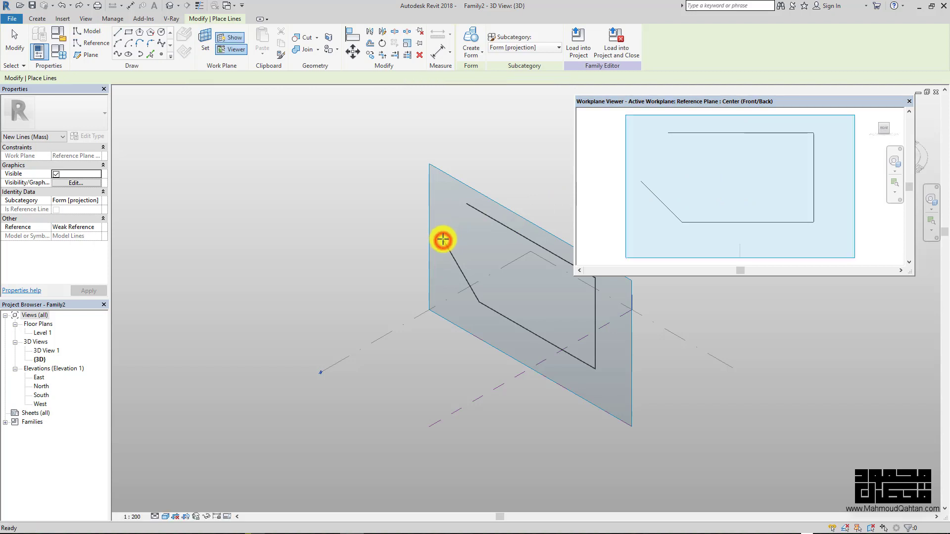
click(443, 241)
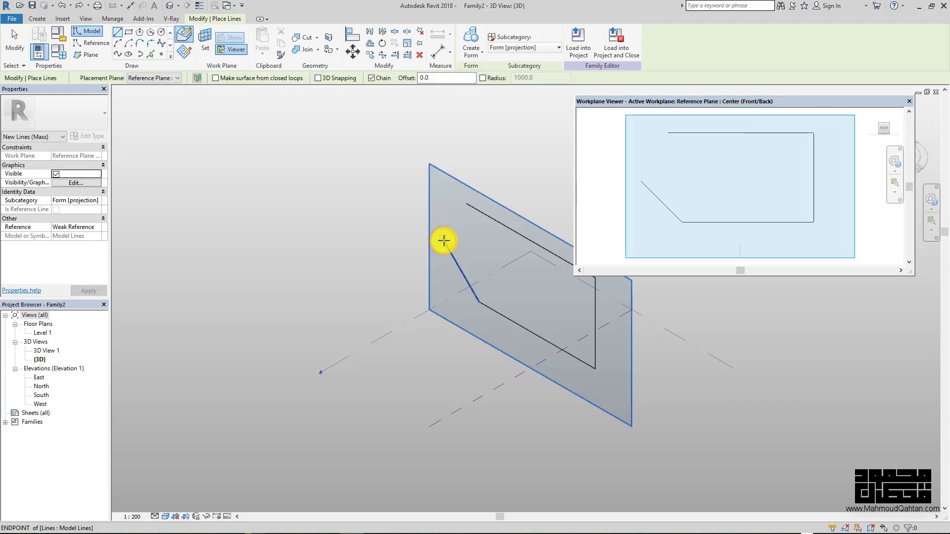
click(444, 191)
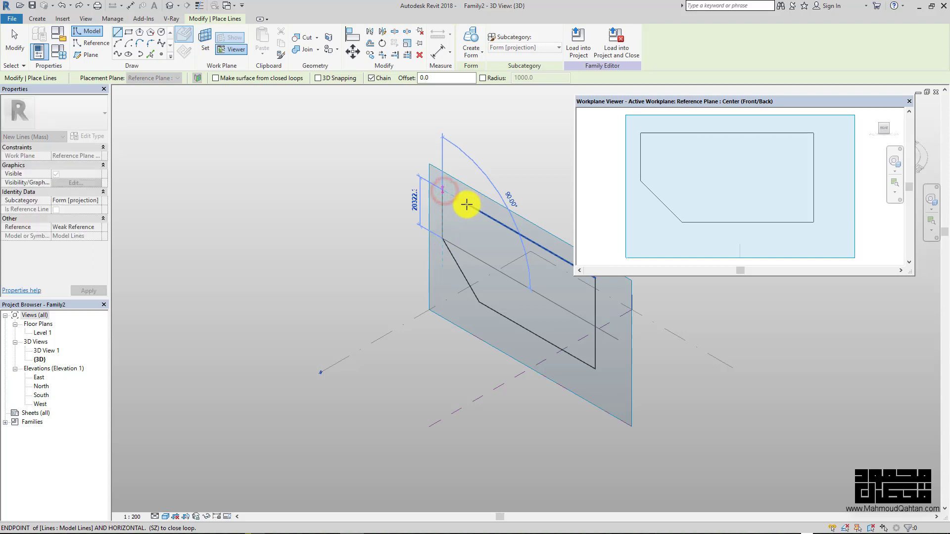
click(466, 206)
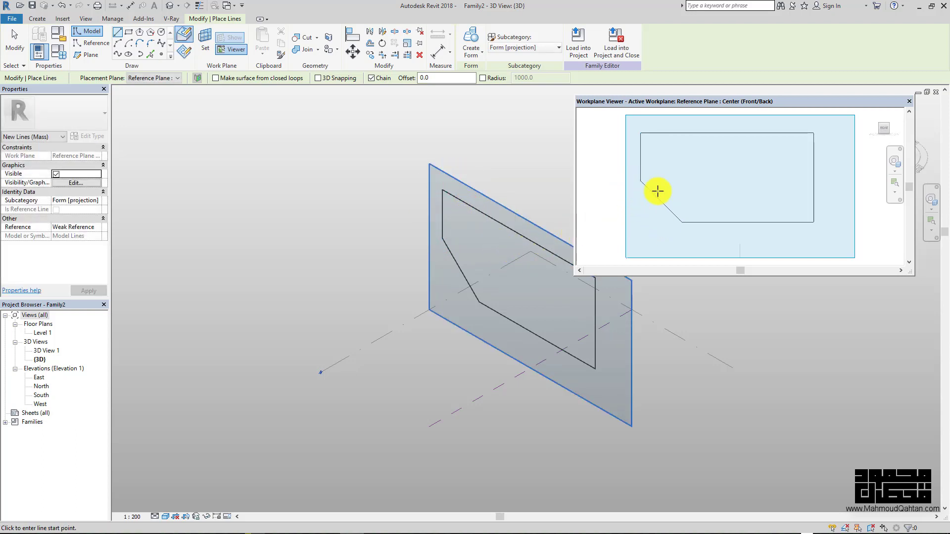
click(15, 42)
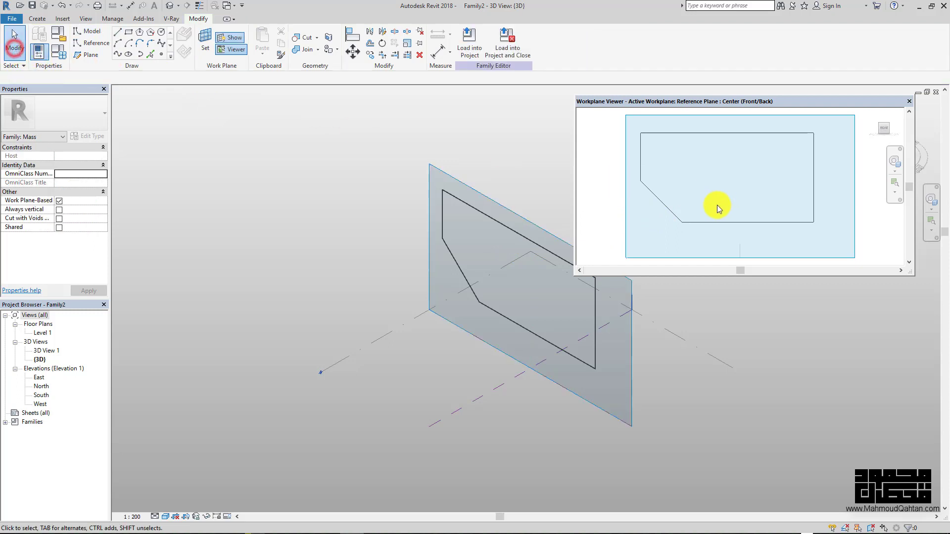
- Extrude the selected chamfered profile chain into a solid form, then close the work plane viewer
click(687, 224)
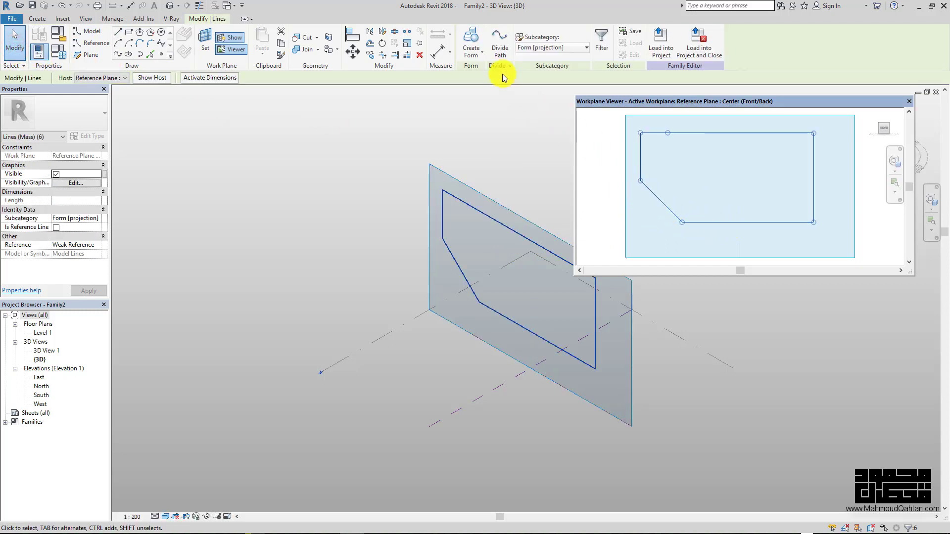
click(477, 54)
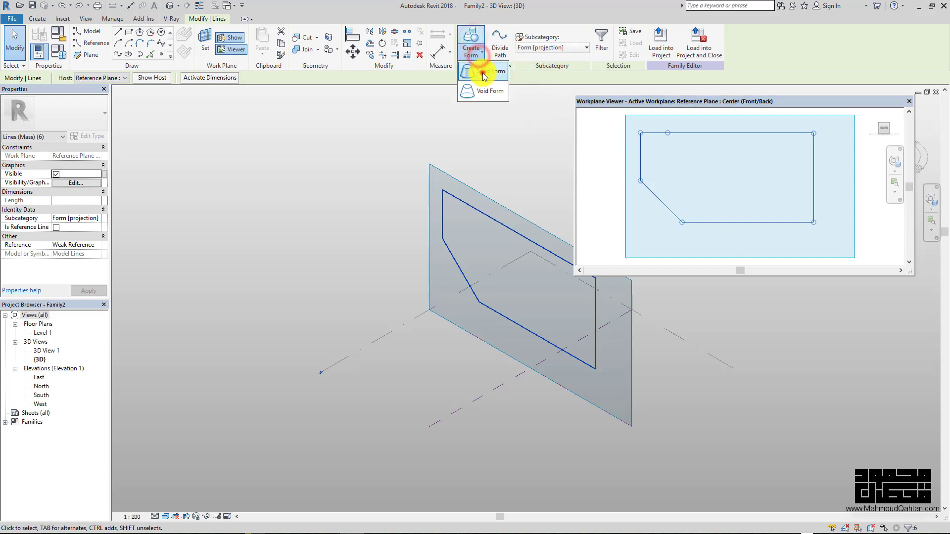
click(482, 73)
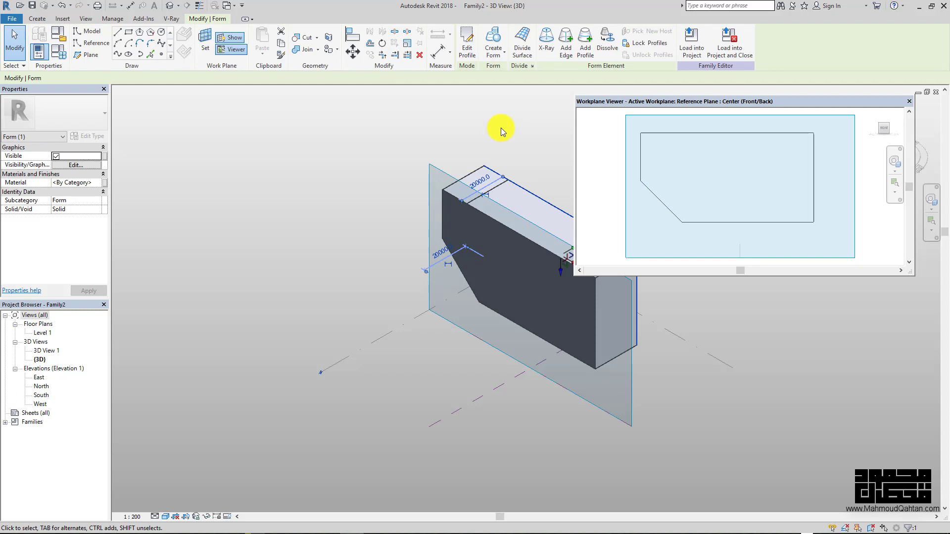
click(878, 131)
mouse_move(878, 132)
mouse_down()
mouse_move(862, 135)
mouse_move(868, 125)
mouse_up()
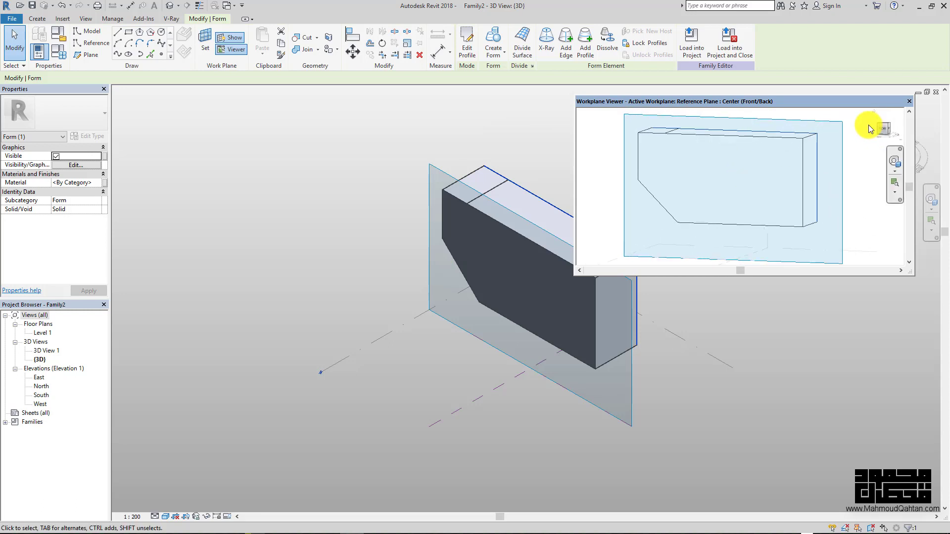
click(910, 101)
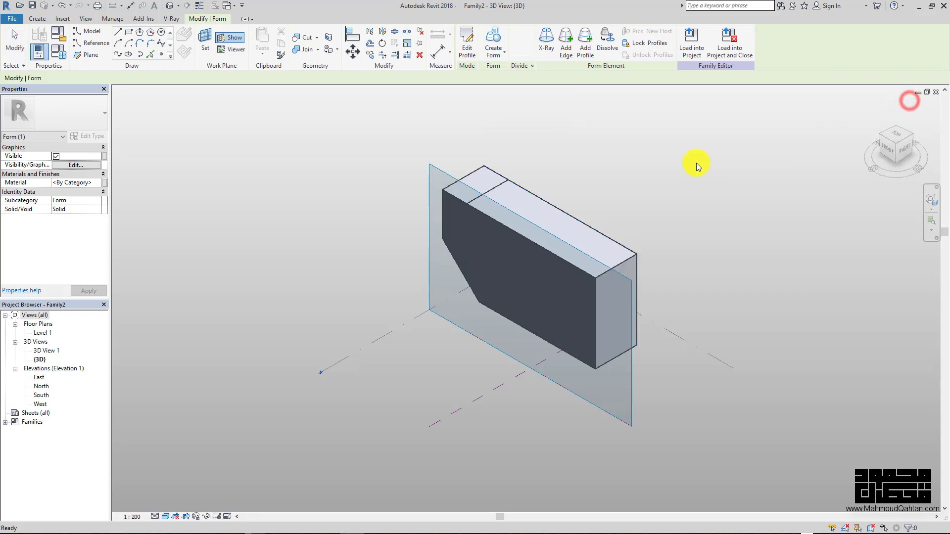
- Turn off the work plane display and zoom and pan to centre the solid mass
key(Escape)
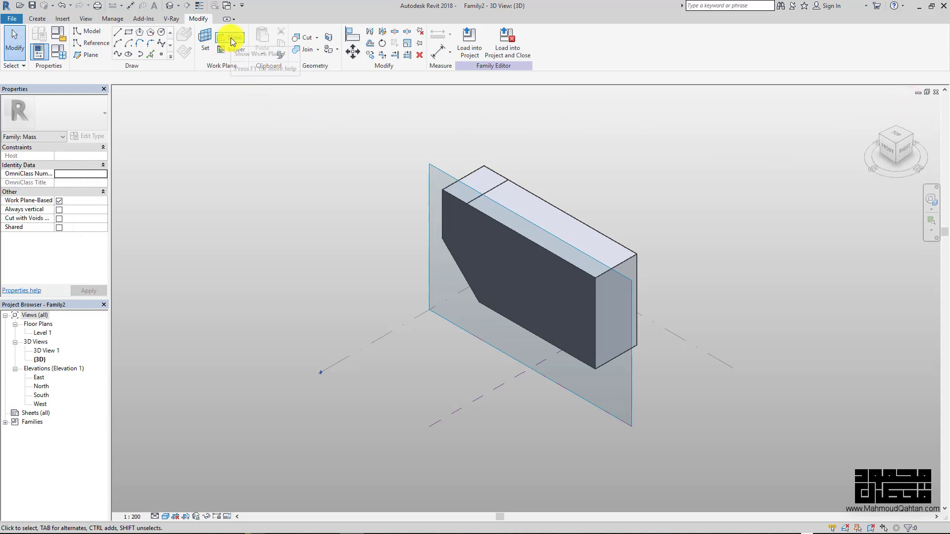
click(228, 37)
scroll(519, 242, up, 2)
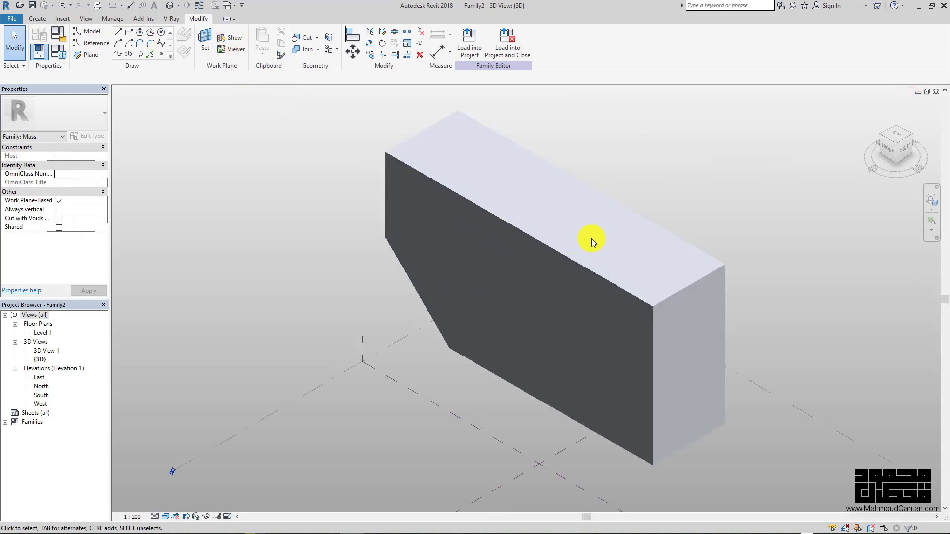
scroll(592, 239, up, 1)
middle_drag(712, 239, 661, 243)
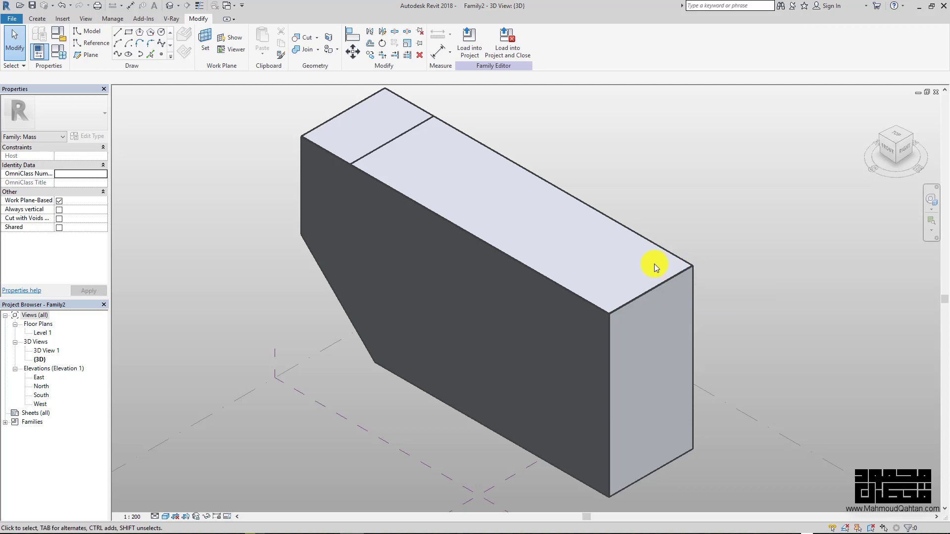
- Tab-cycle over the mass until its large top face highlights, then select it
key(Tab)
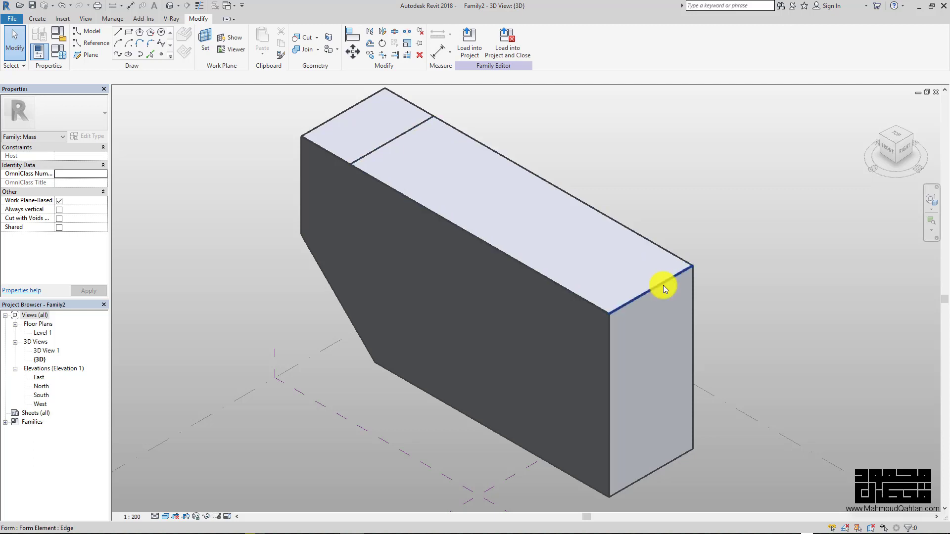
key(Tab)
key(Tab)
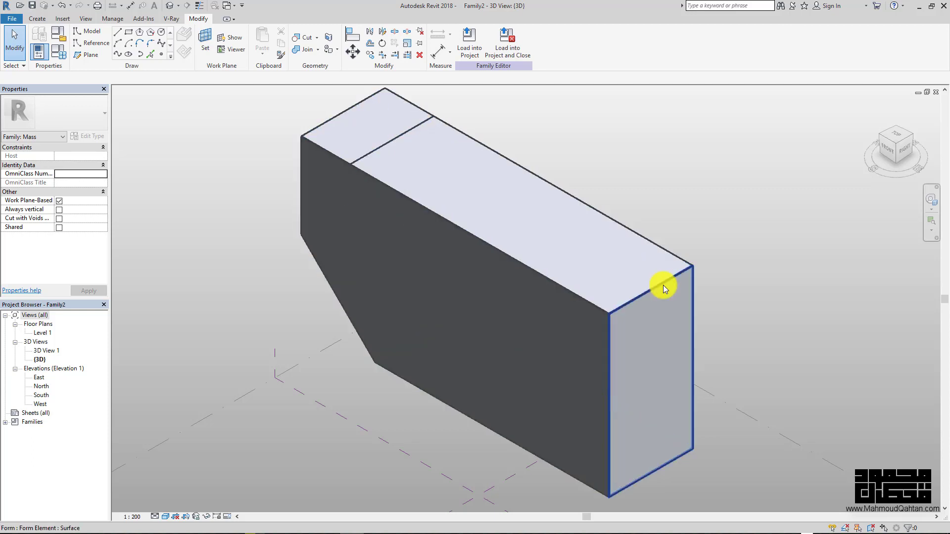
key(Tab)
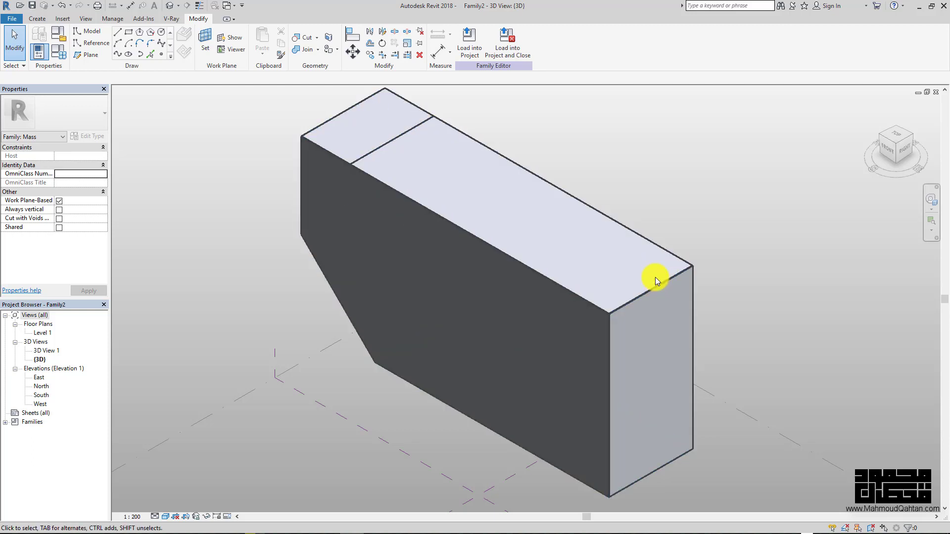
key(Tab)
key(Tab)
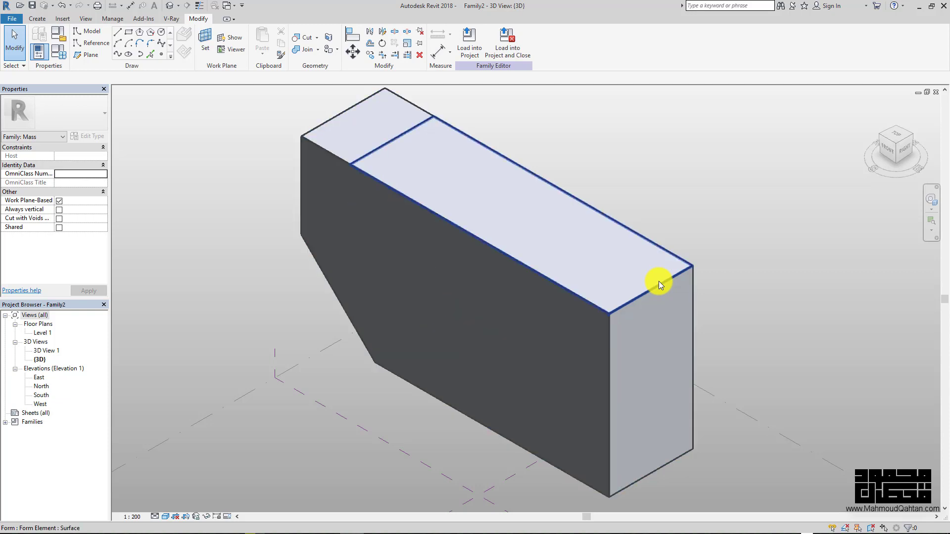
click(658, 281)
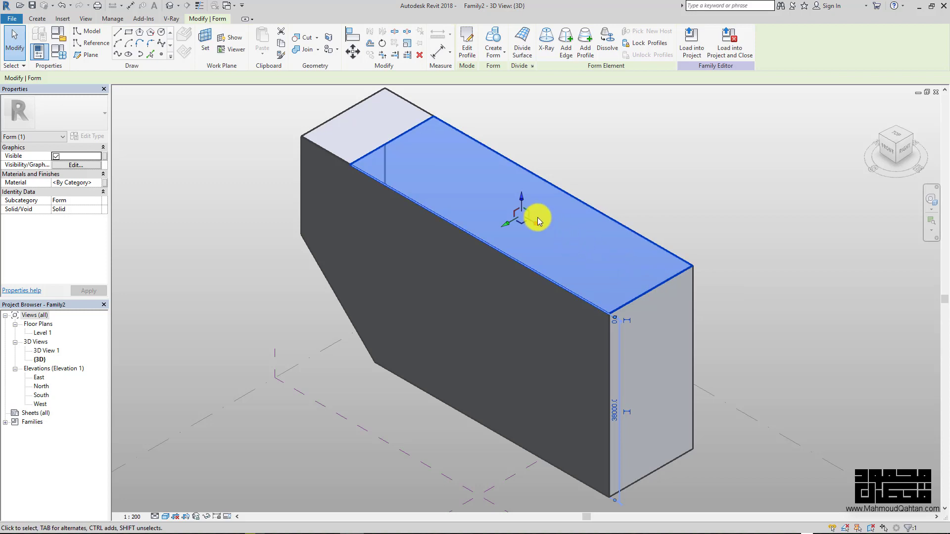
- Drag the top face's vertical arrow until the mass height reads 42329
click(522, 203)
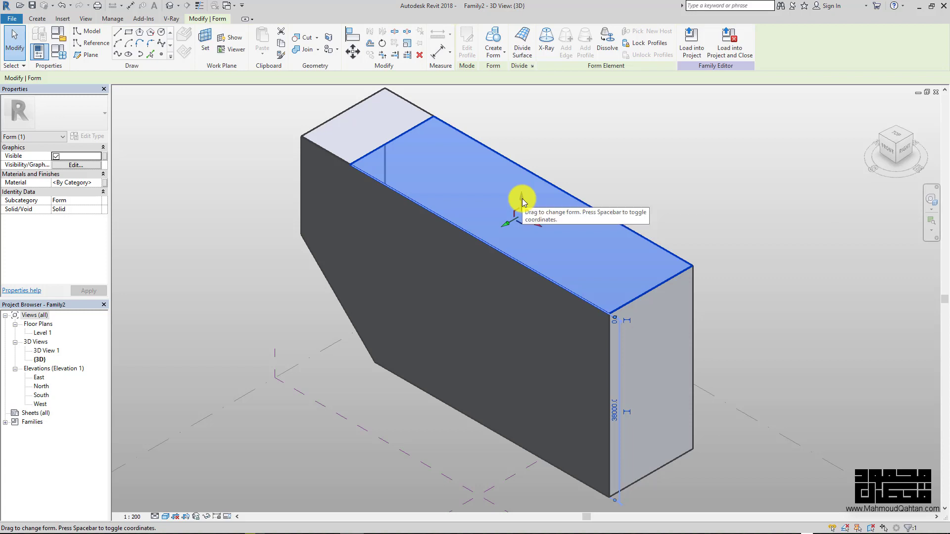
drag(523, 202, 527, 147)
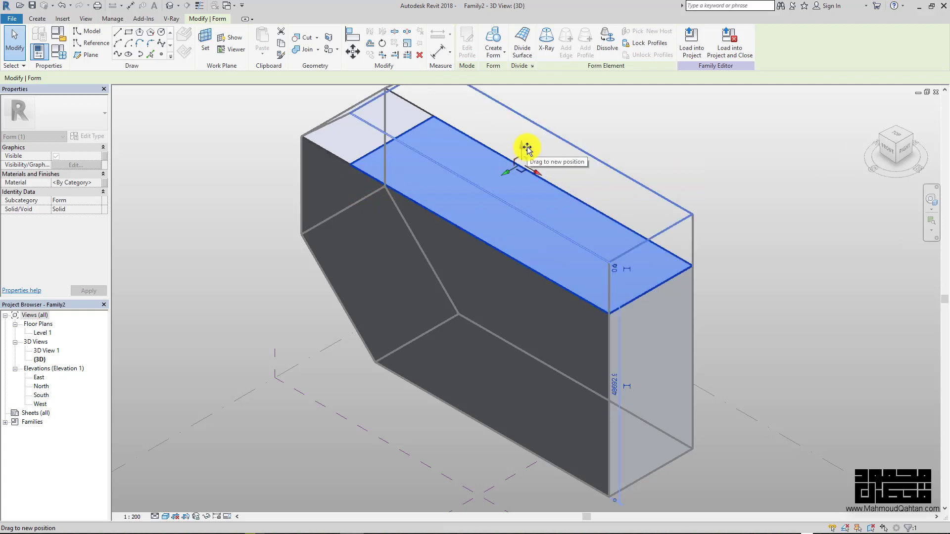
drag(527, 147, 532, 126)
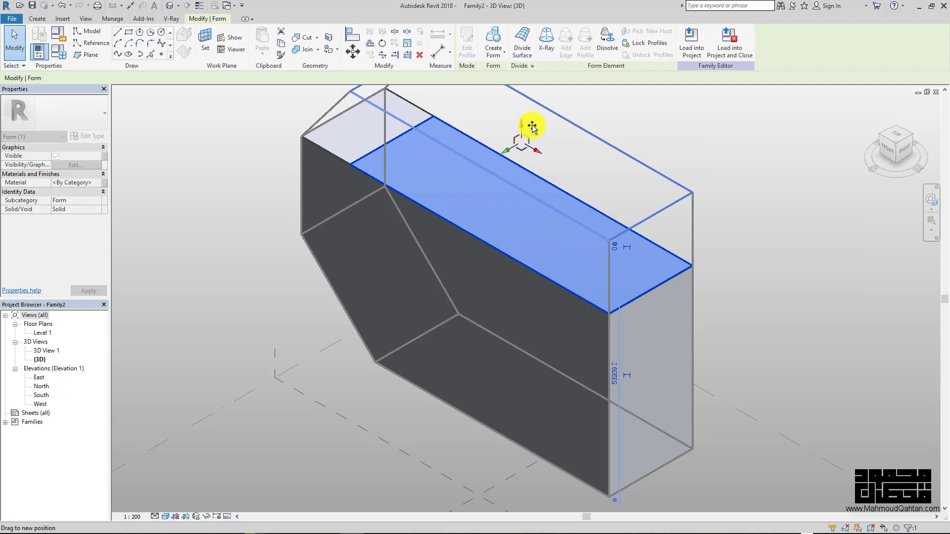
drag(534, 135, 530, 265)
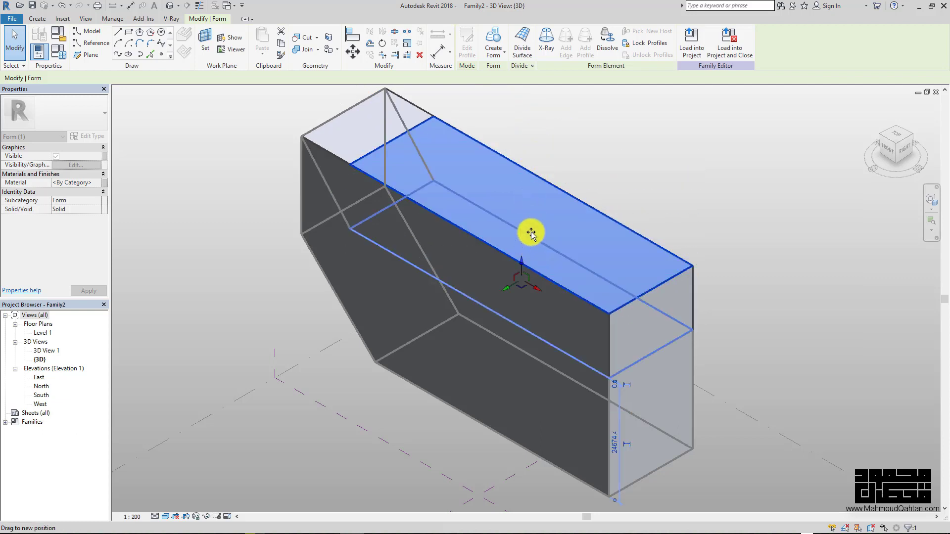
drag(530, 265, 526, 177)
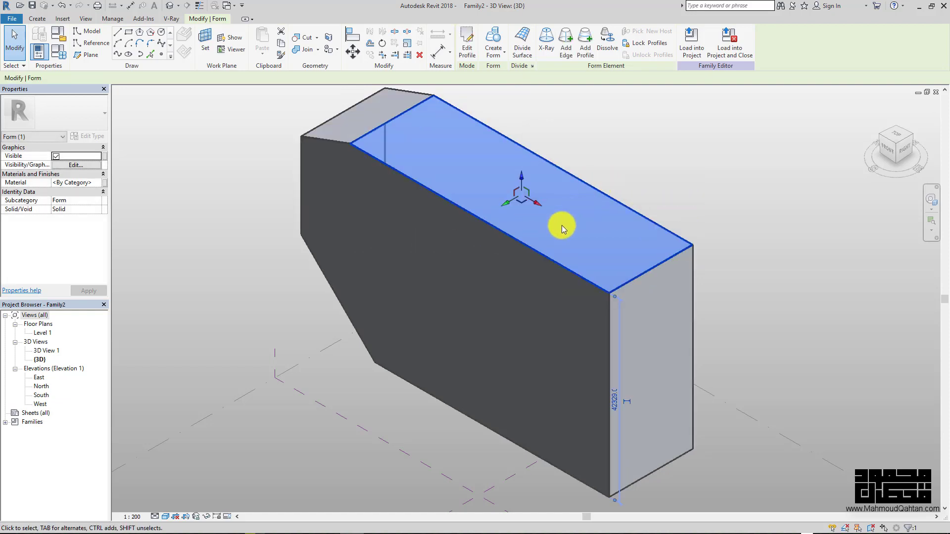
- Slide the top face along the mass's length along its red axis arrow
mouse_move(537, 205)
mouse_down()
mouse_move(577, 229)
mouse_move(521, 198)
mouse_move(600, 248)
mouse_move(547, 209)
mouse_move(569, 221)
mouse_up()
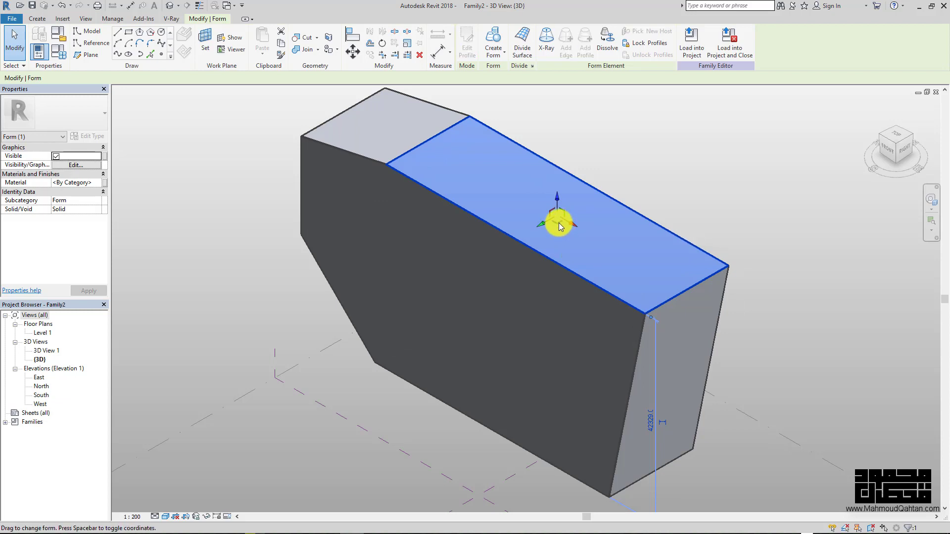
mouse_move(559, 225)
mouse_down()
mouse_move(558, 240)
mouse_move(562, 214)
mouse_move(483, 227)
mouse_move(558, 223)
mouse_move(564, 200)
mouse_move(558, 207)
mouse_up()
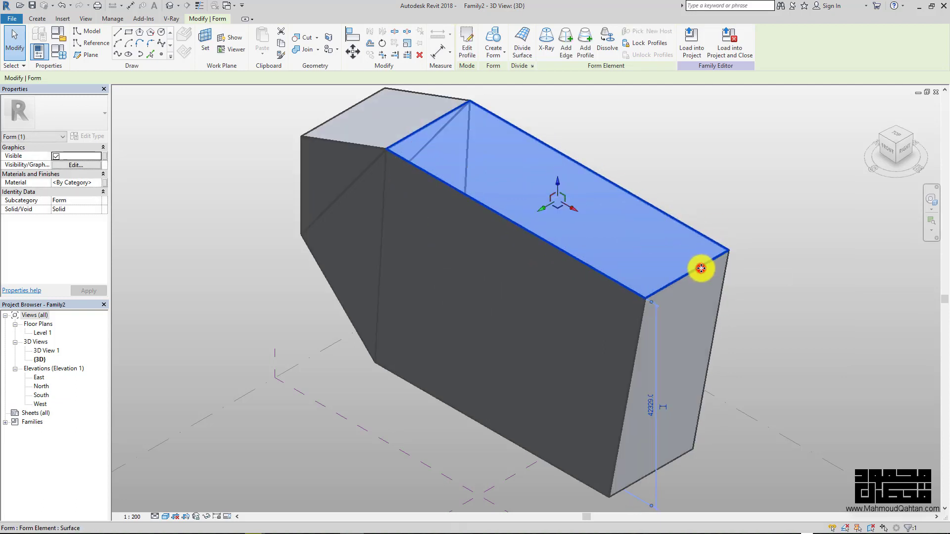
- Zoom to the near end of the mass and select its top corner vertex
click(740, 202)
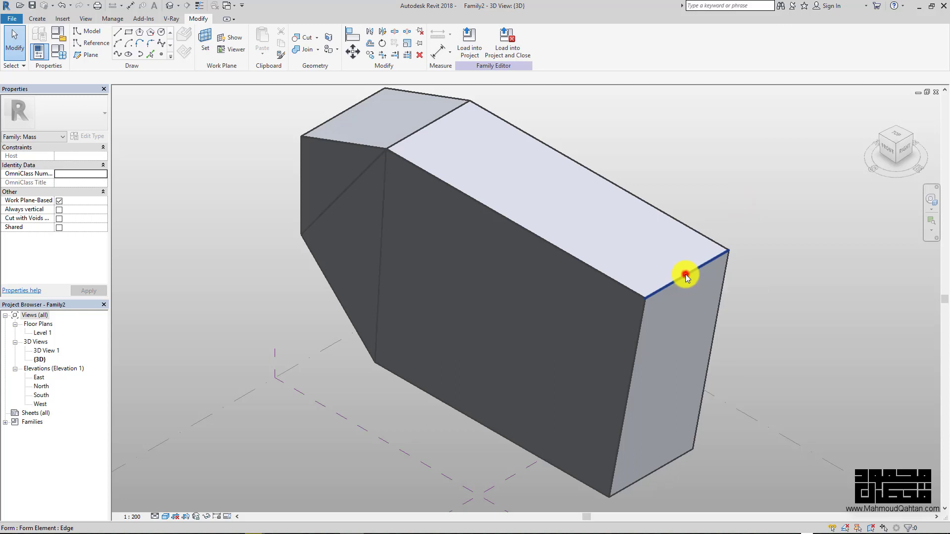
click(685, 276)
click(725, 254)
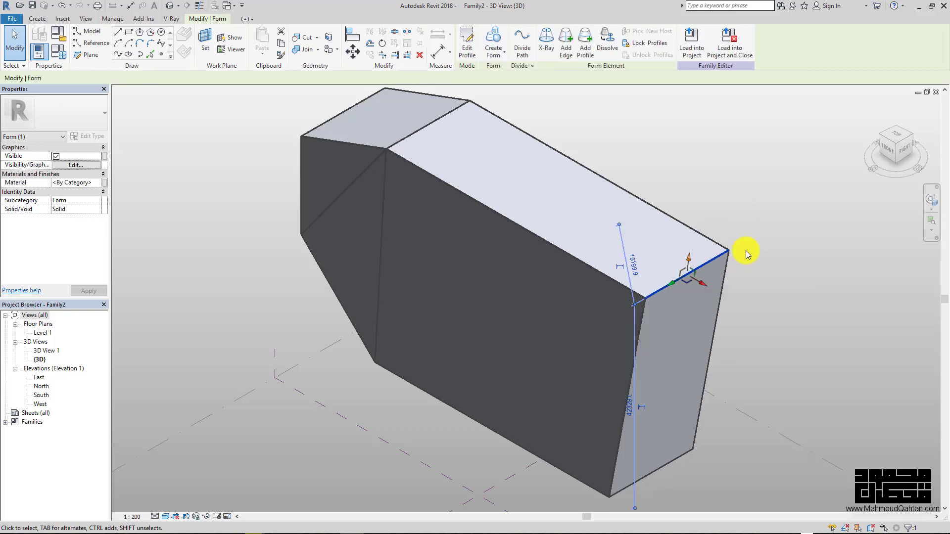
click(725, 252)
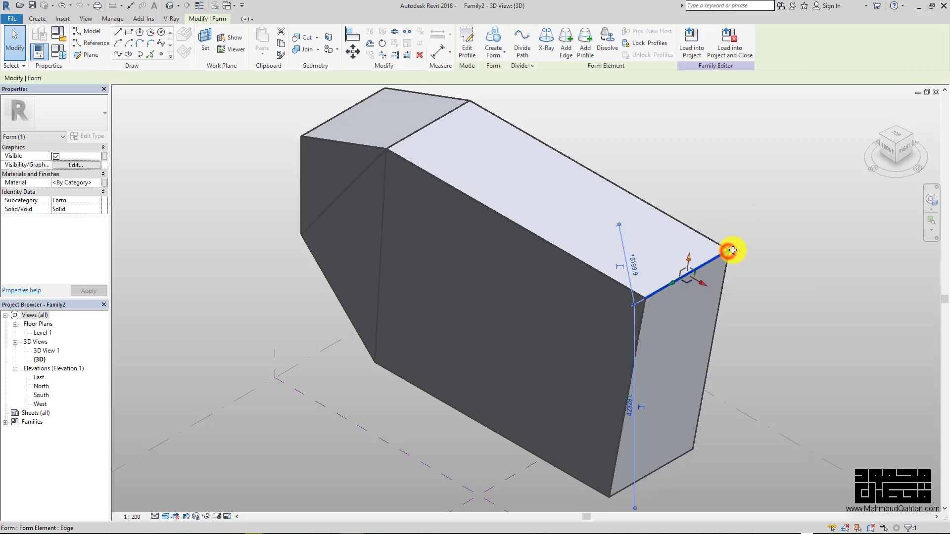
scroll(737, 249, up, 2)
scroll(740, 252, up, 2)
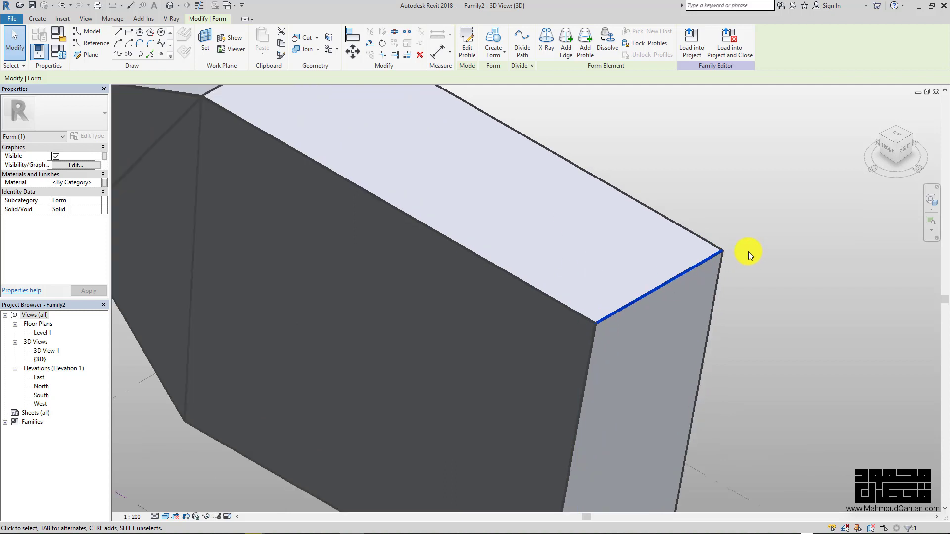
key(Escape)
click(719, 252)
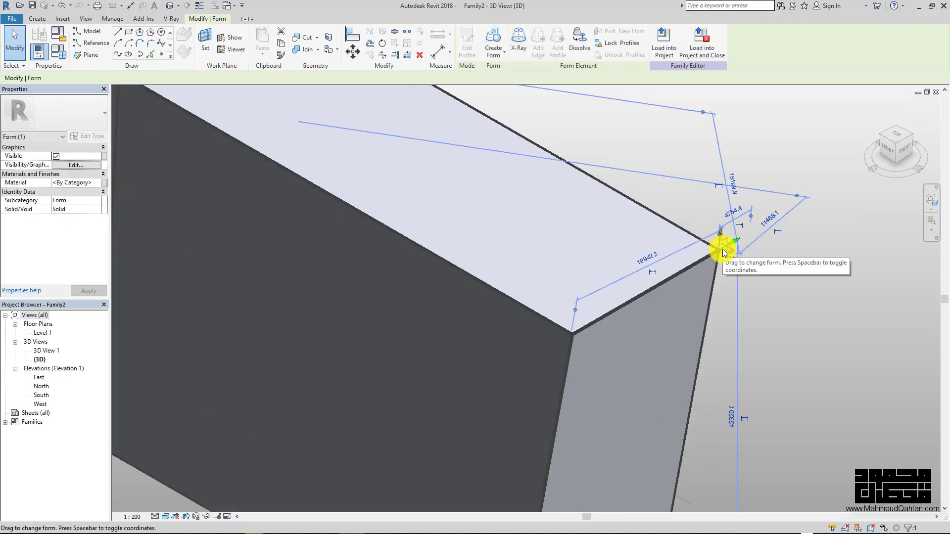
- Drag the corner vertex up and inward, switching to local coordinates, so the top slopes
mouse_move(722, 250)
mouse_down()
mouse_move(727, 220)
mouse_move(600, 227)
mouse_move(667, 194)
mouse_move(700, 206)
mouse_up()
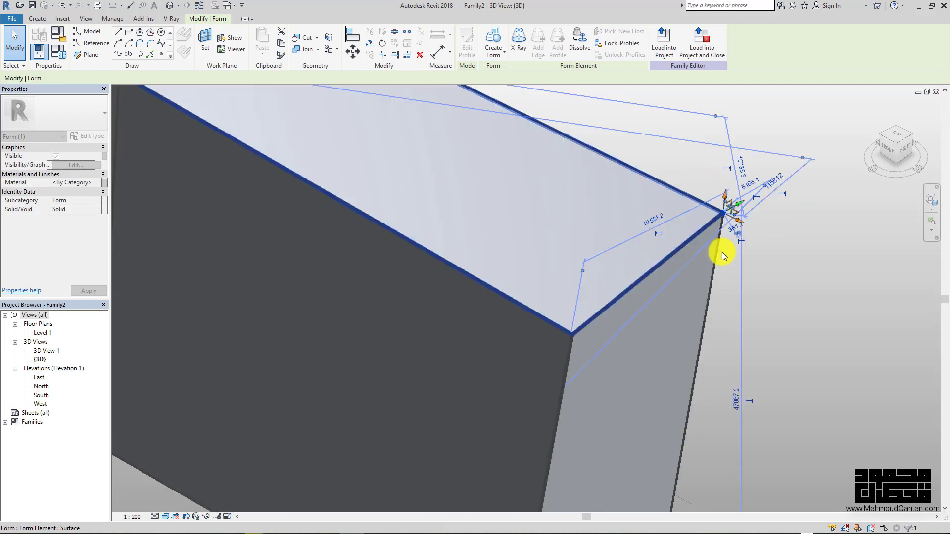
click(715, 214)
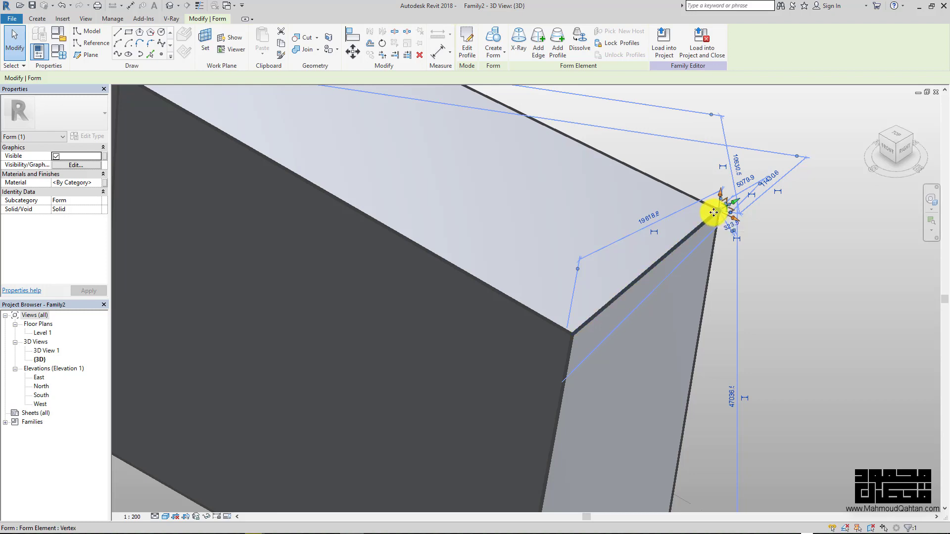
mouse_move(713, 212)
mouse_down()
mouse_move(664, 231)
mouse_move(683, 213)
mouse_move(691, 233)
mouse_move(647, 213)
mouse_move(682, 203)
mouse_up()
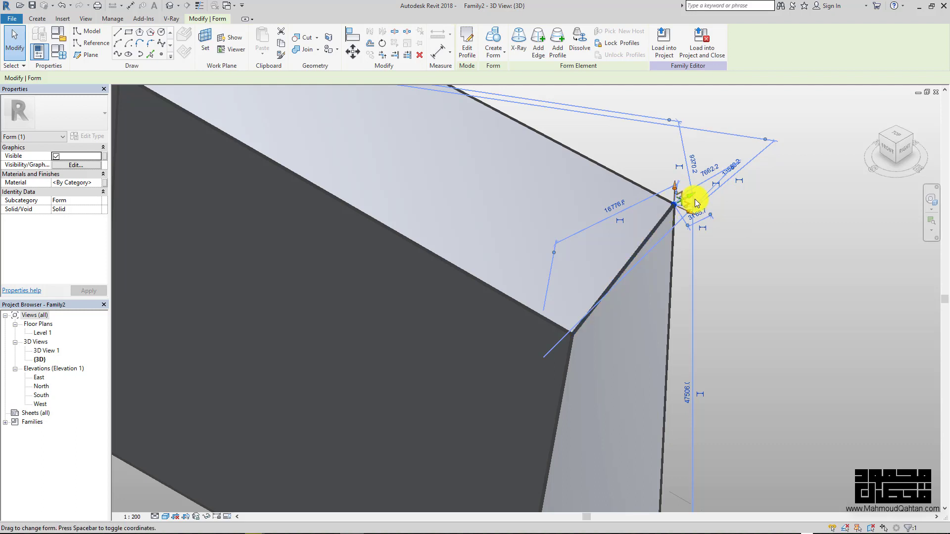
drag(695, 203, 686, 206)
key(space)
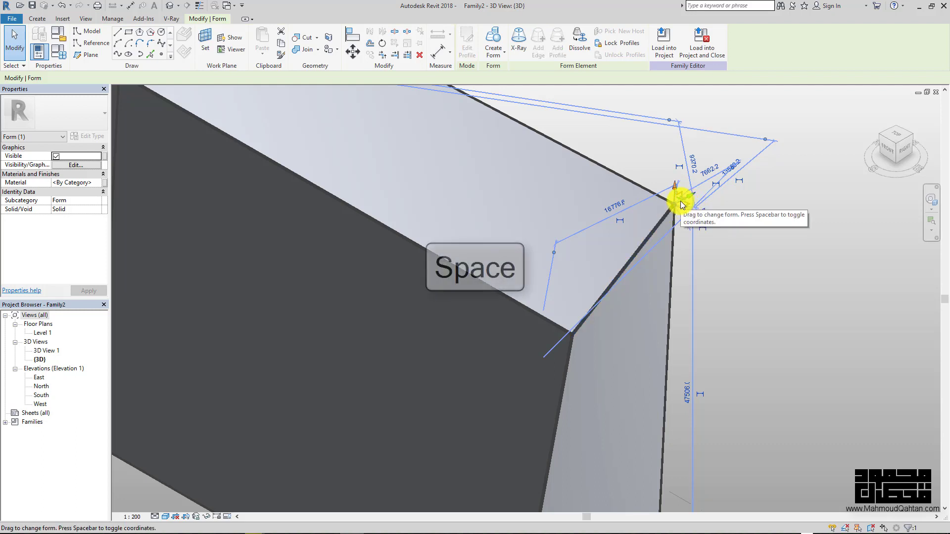
drag(681, 201, 681, 201)
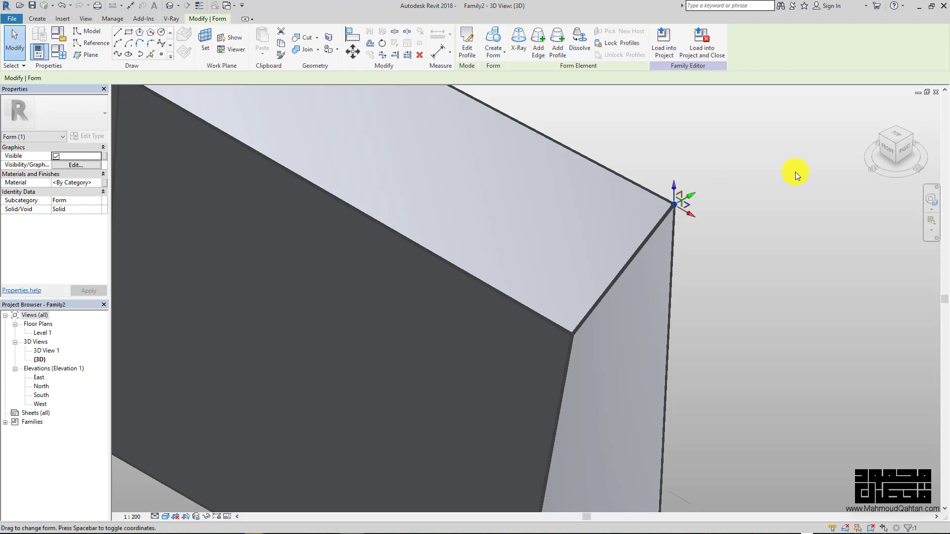
- Check the sloped top from the FRONT view, deselect, and return to the home 3D view
click(886, 151)
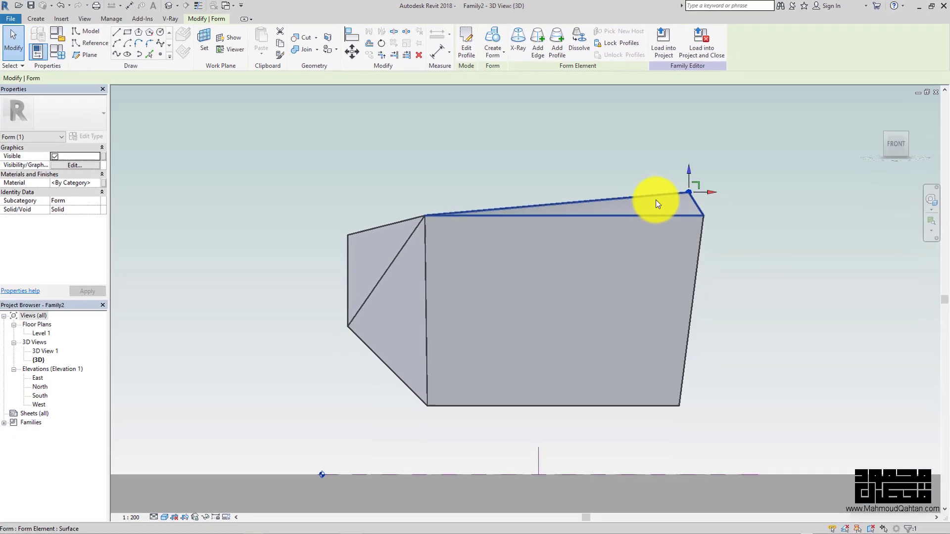
click(20, 46)
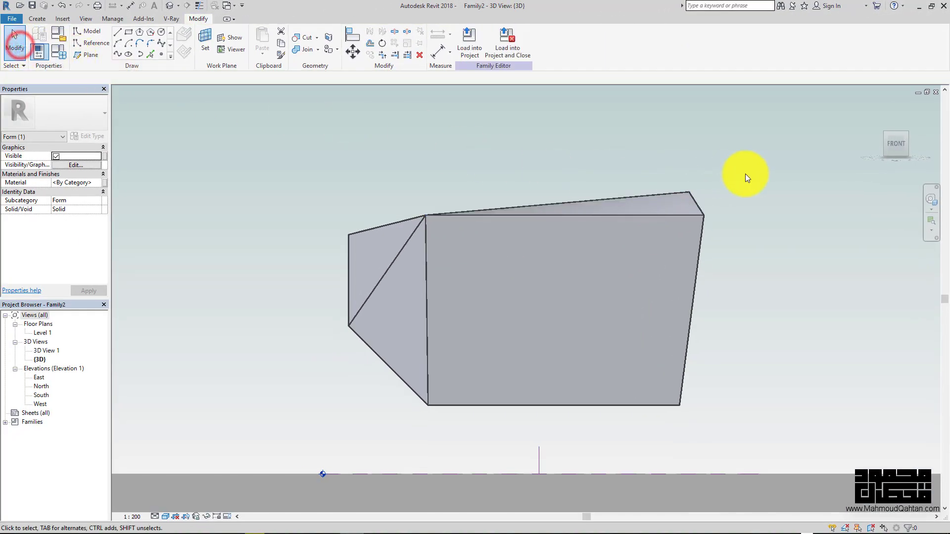
click(874, 108)
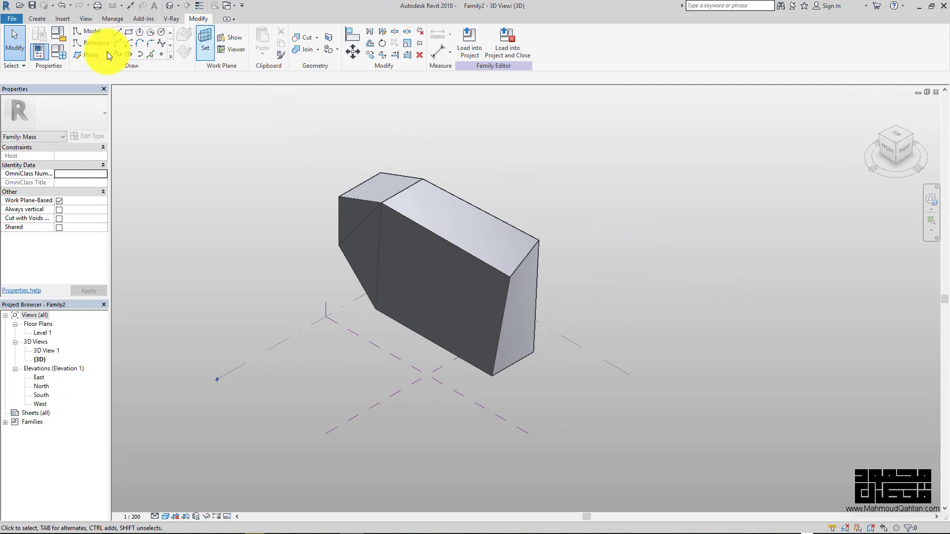
- Launch the Model Line tool over the reshaped mass
click(86, 31)
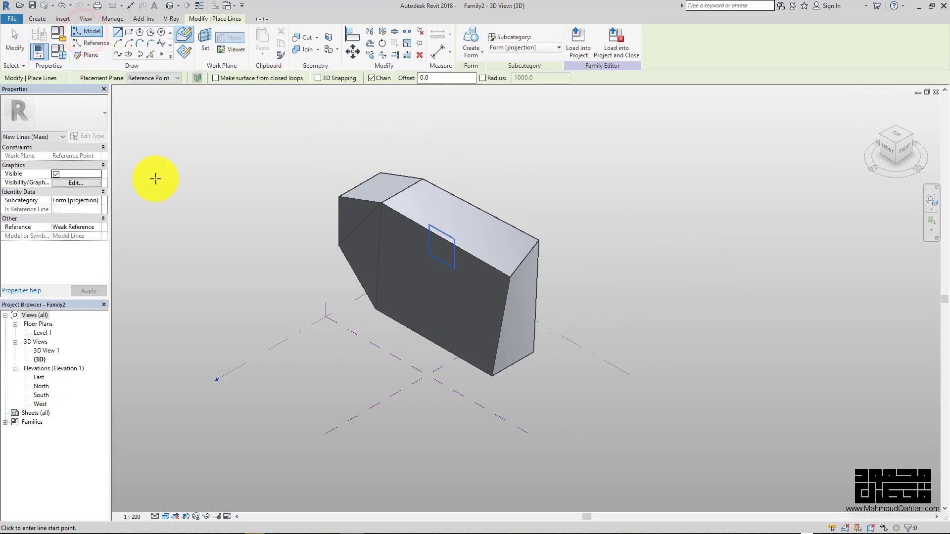